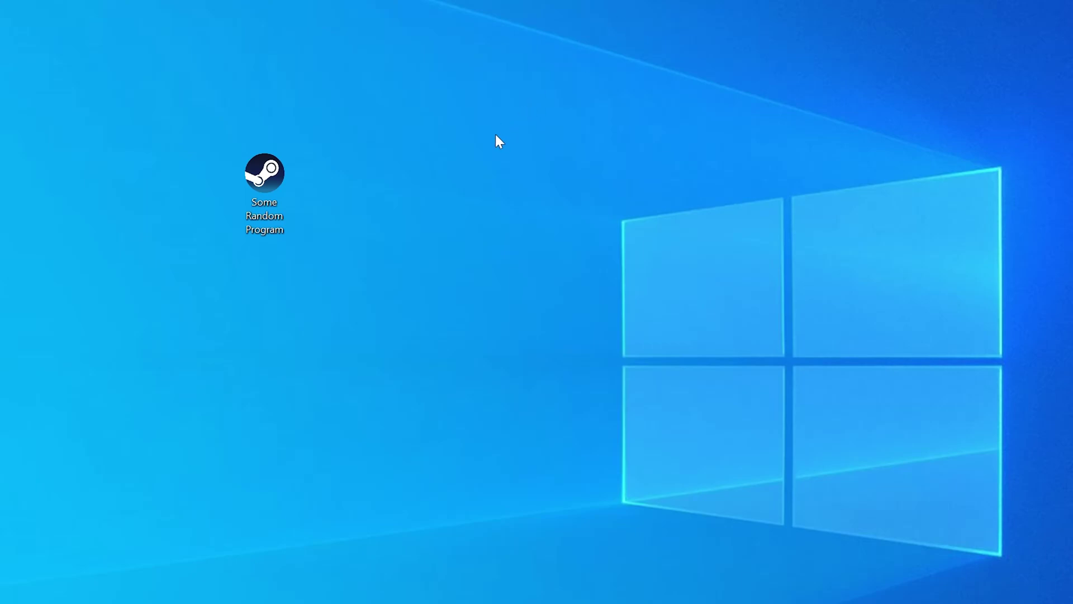
Launch Some Random Program to show its missing vcruntime140_1.dll error, then bring up the power-user menu.
{"action": "double_click", "coordinate": [281, 179]}
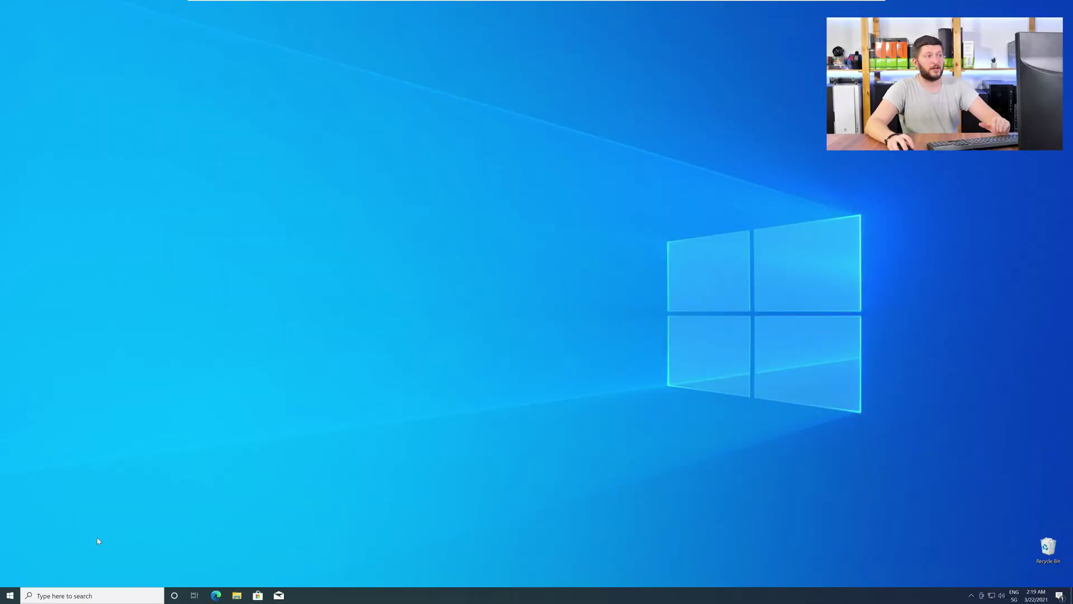
{"action": "right_click", "coordinate": [8, 595]}
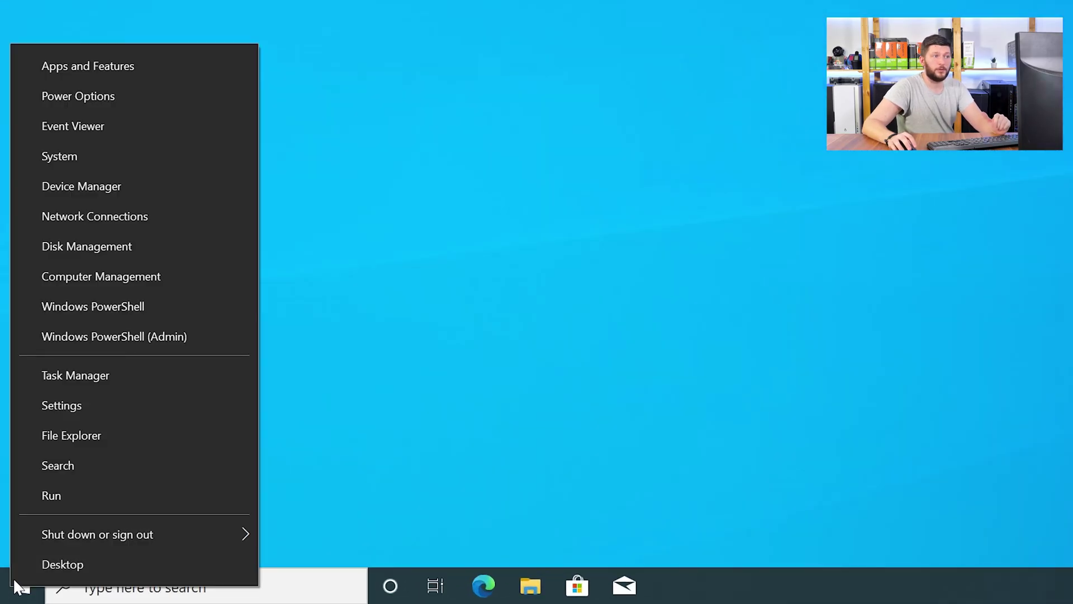
{"action": "left_click", "coordinate": [128, 153]}
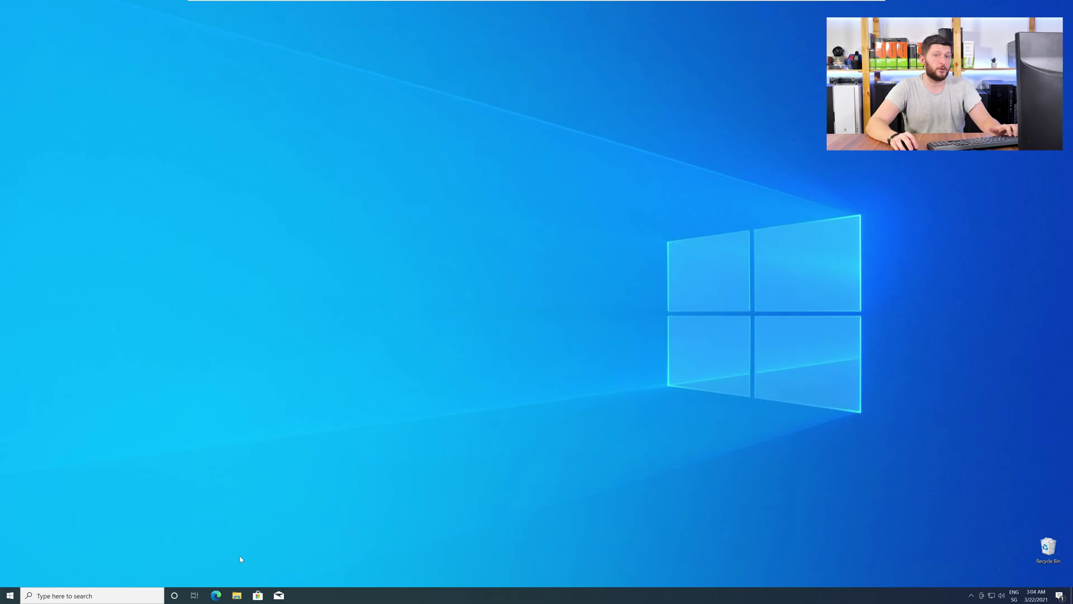
Download the 64-bit vcruntime140_1.dll zip from sts-tutorial.com/download/vcruntime140-1 in Edge.
{"action": "left_click", "coordinate": [217, 595]}
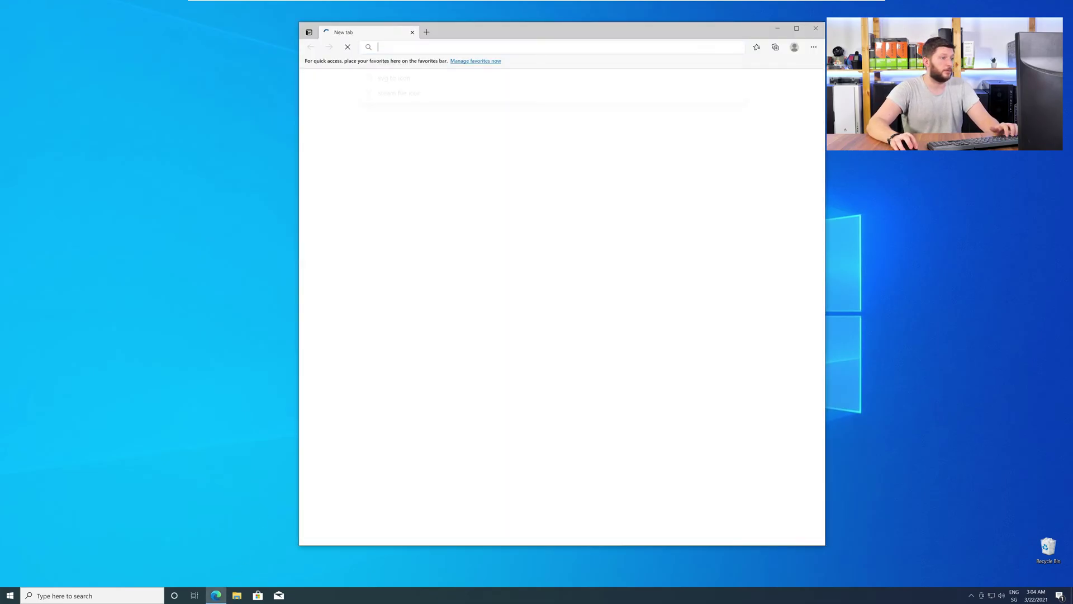
{"action": "key", "text": "Return"}
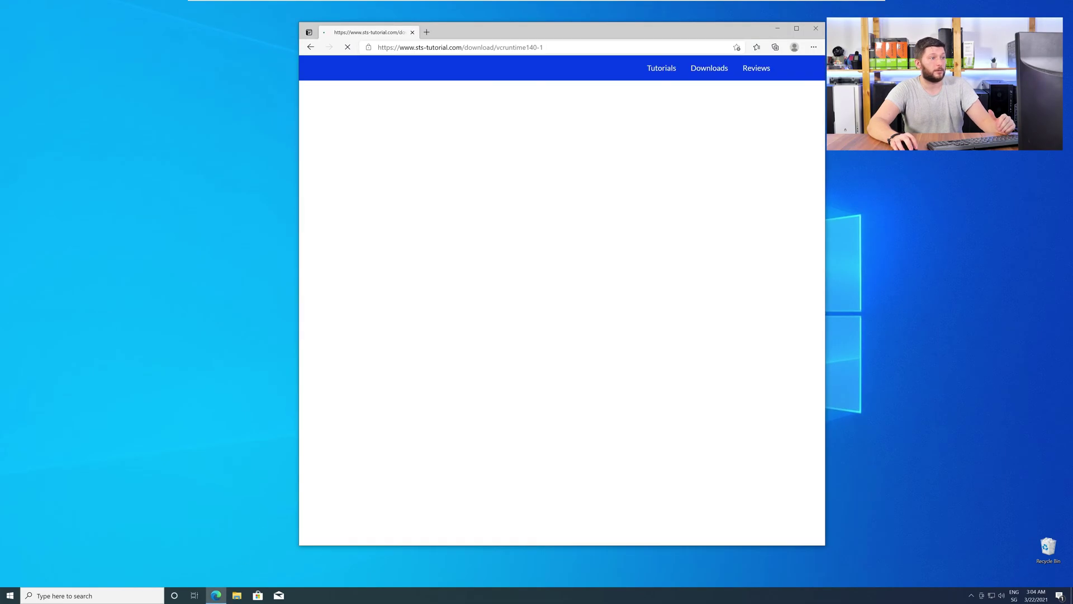
{"action": "scroll", "coordinate": [500, 219], "scroll_direction": "down", "scroll_amount": 5}
{"action": "scroll", "coordinate": [501, 220], "scroll_direction": "down", "scroll_amount": 5}
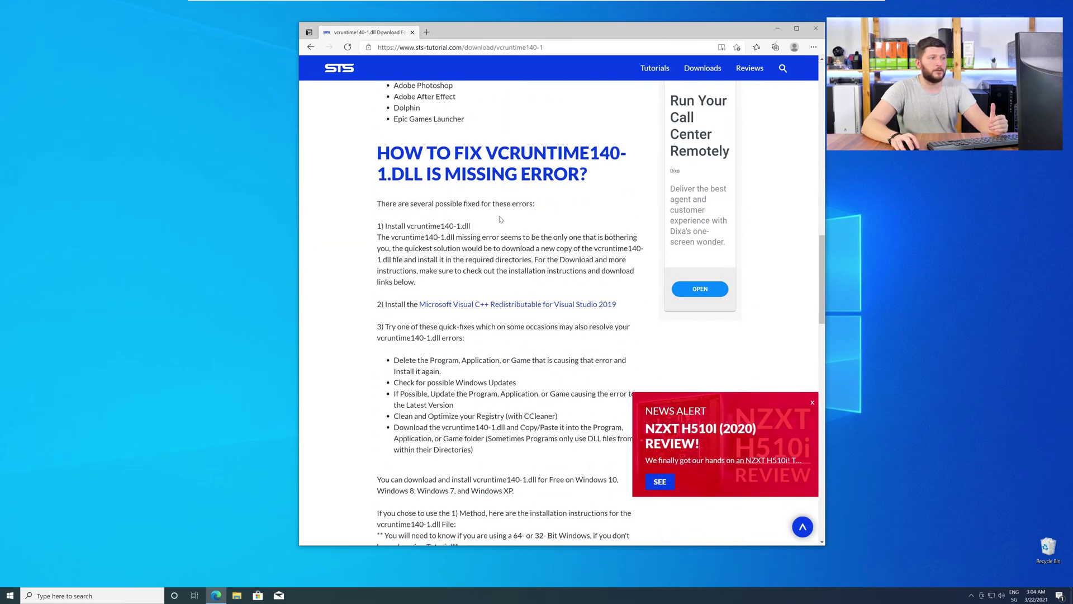
{"action": "scroll", "coordinate": [500, 220], "scroll_direction": "down", "scroll_amount": 5}
{"action": "scroll", "coordinate": [501, 220], "scroll_direction": "down", "scroll_amount": 6}
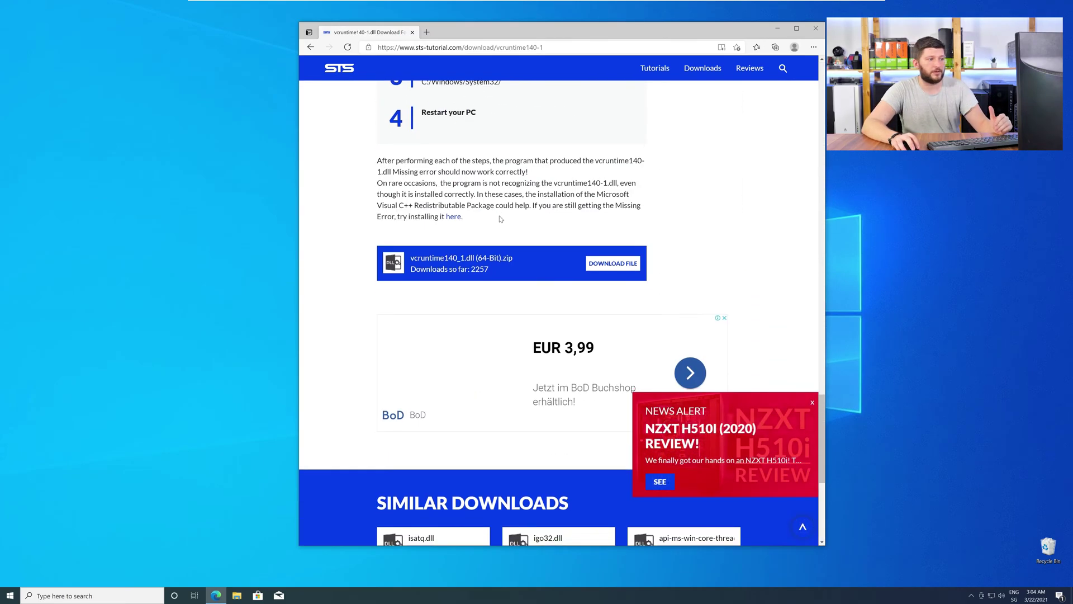
{"action": "left_click", "coordinate": [595, 266]}
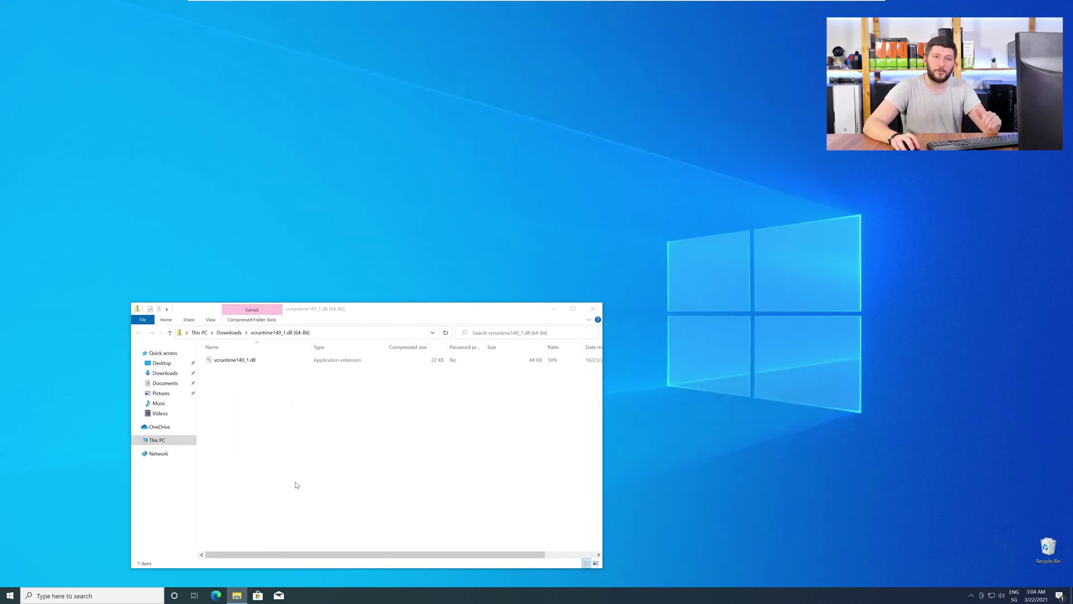
Arrange a second Explorer window above the zip window and browse to C:\Windows.
{"action": "key", "text": "super+e"}
{"action": "left_click_drag", "start_coordinate": [438, 321], "coordinate": [660, 69]}
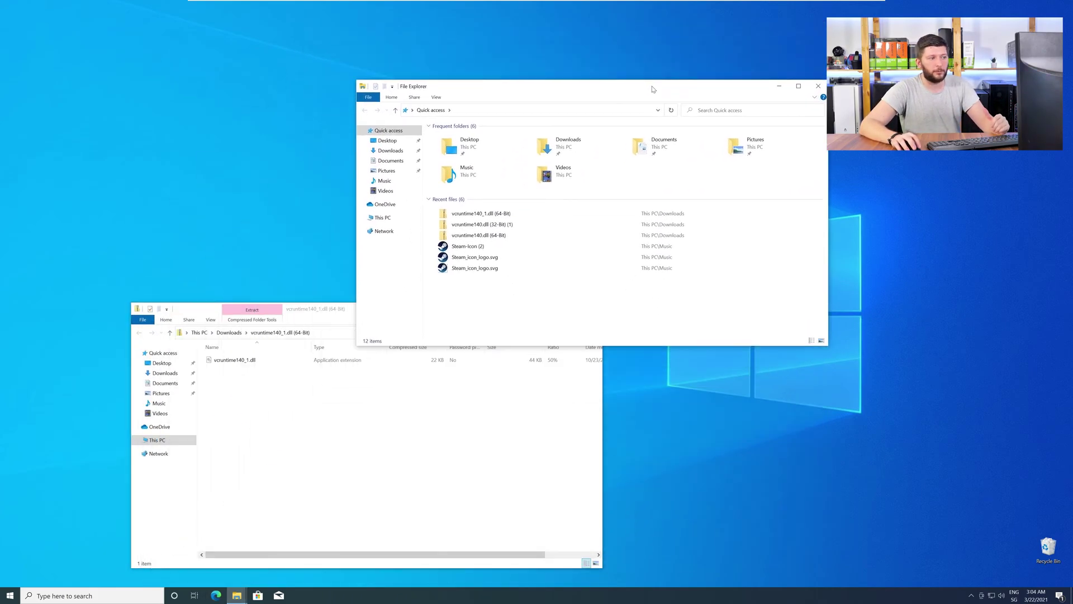
{"action": "left_click_drag", "start_coordinate": [350, 310], "coordinate": [331, 320]}
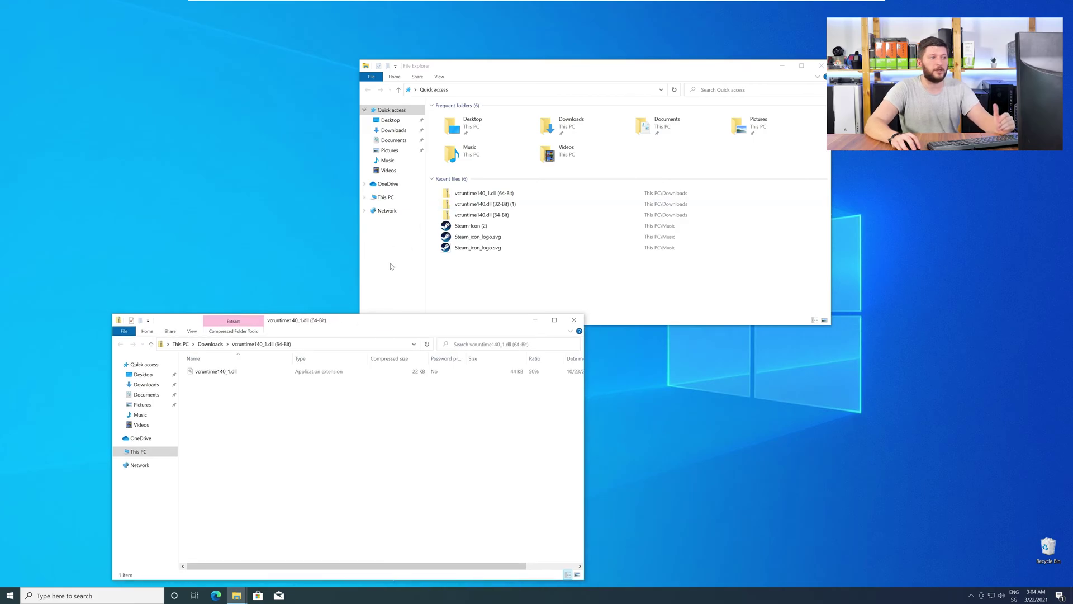
{"action": "left_click", "coordinate": [386, 197]}
{"action": "double_click", "coordinate": [484, 206]}
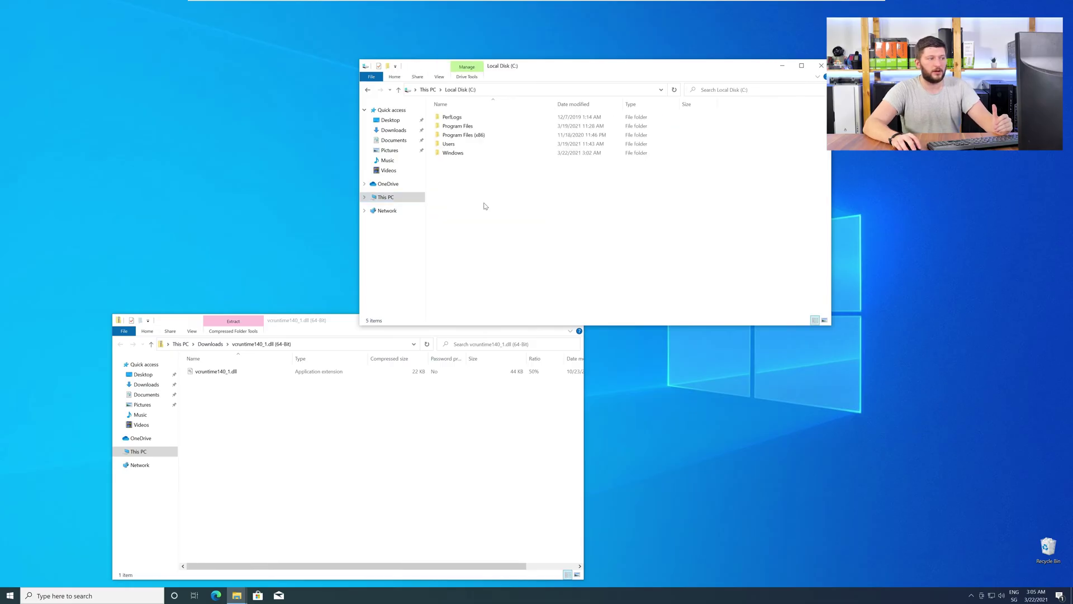
{"action": "double_click", "coordinate": [472, 153]}
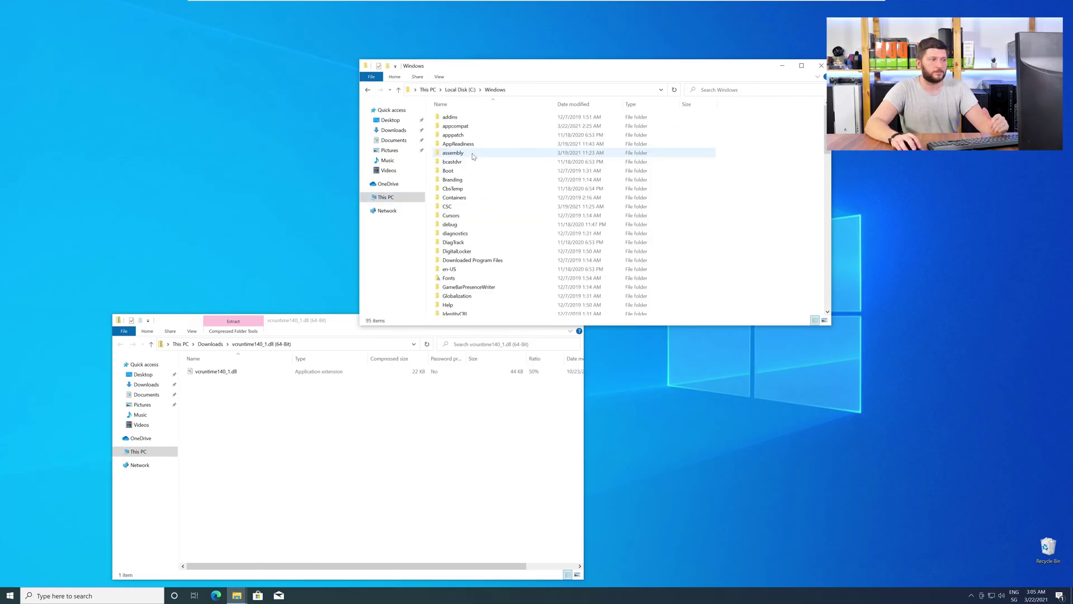
{"action": "scroll", "coordinate": [472, 162], "scroll_direction": "down", "scroll_amount": 2}
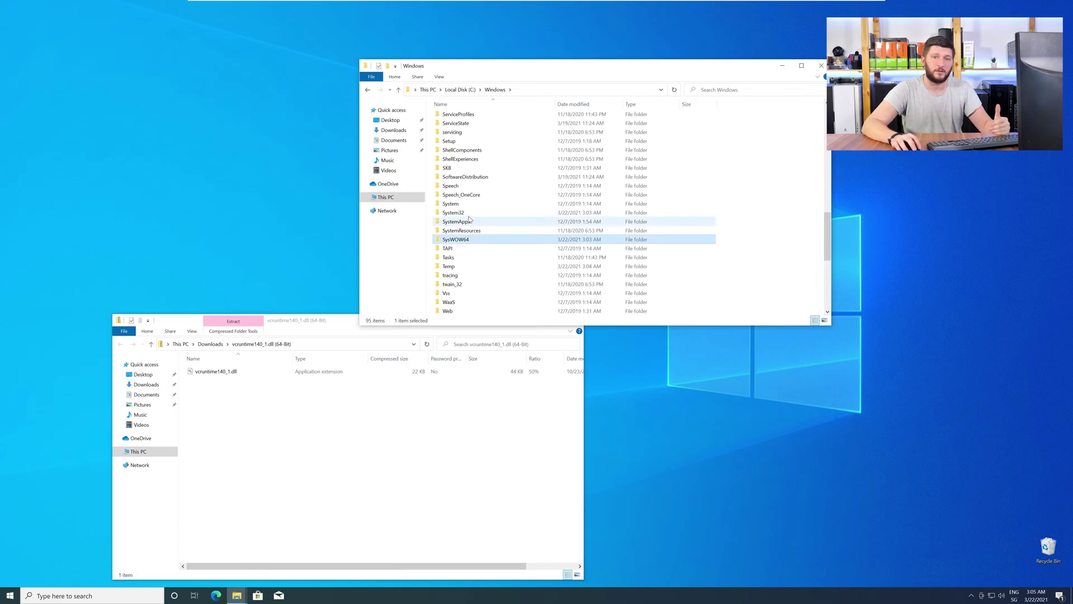
Copy vcruntime140_1.dll into System32 (replacing the existing file) and SysWOW64, then close the Windows folder.
{"action": "mouse_move", "coordinate": [215, 371]}
{"action": "left_mouse_down"}
{"action": "mouse_move", "coordinate": [465, 238]}
{"action": "mouse_move", "coordinate": [465, 213]}
{"action": "left_mouse_up"}
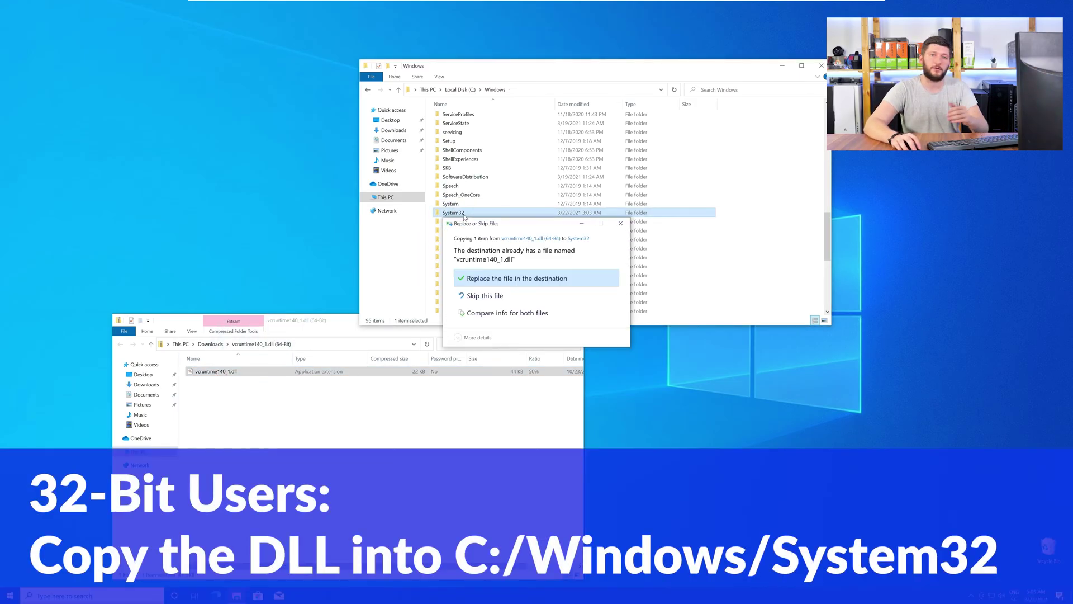
{"action": "left_click", "coordinate": [516, 278]}
{"action": "left_click_drag", "start_coordinate": [216, 371], "coordinate": [469, 213]}
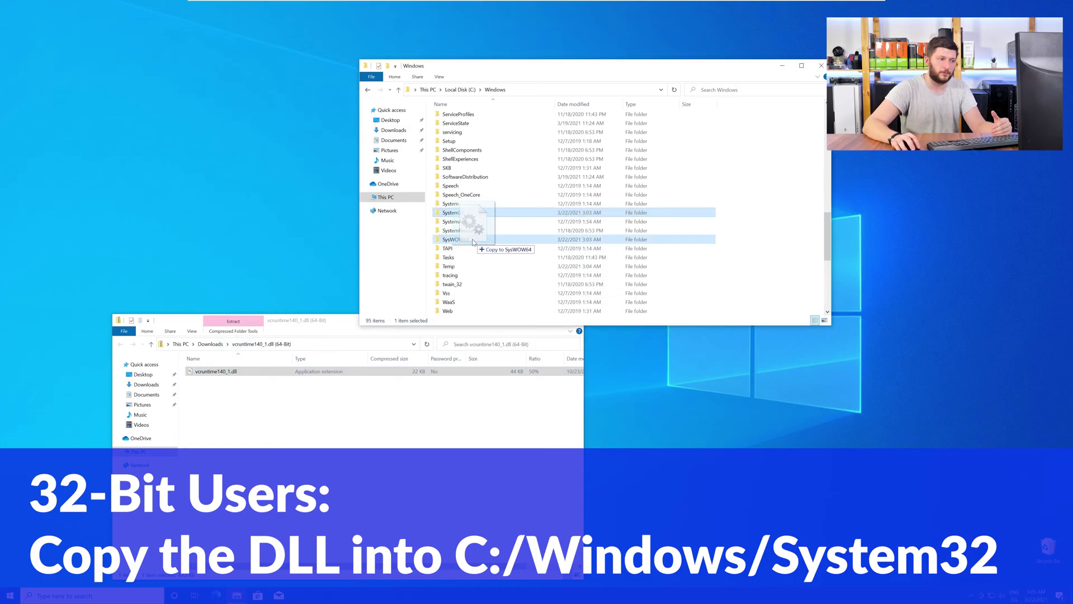
{"action": "left_click", "coordinate": [513, 272]}
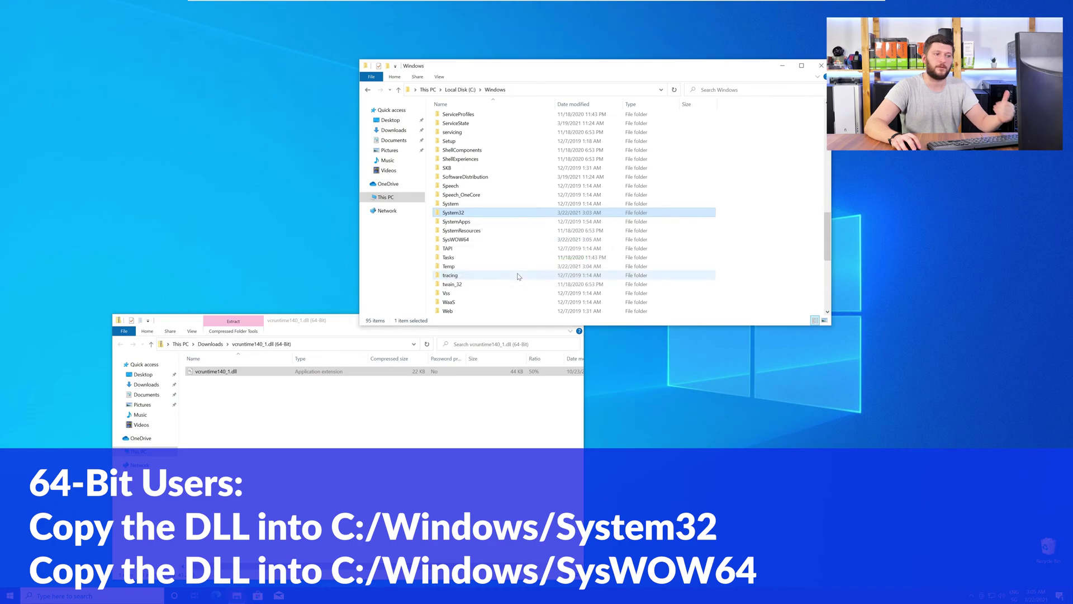
{"action": "left_click", "coordinate": [820, 66]}
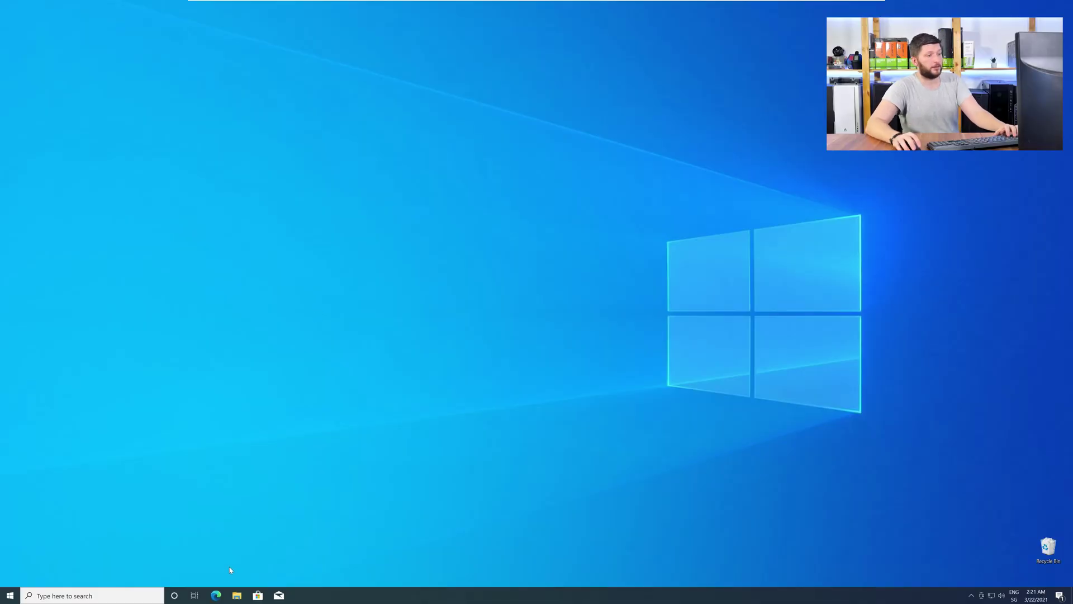
Download the 64-bit Visual C++ Redistributable from sts-tutorial.com/download/credistributable2019 and close Edge.
{"action": "left_click", "coordinate": [216, 596]}
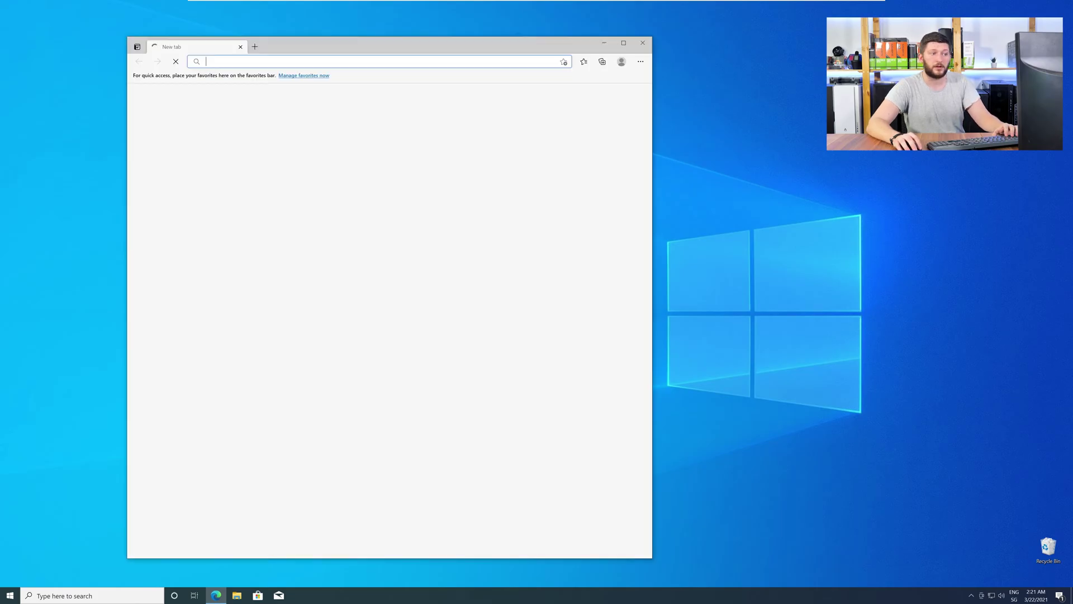
{"action": "key", "text": "Return"}
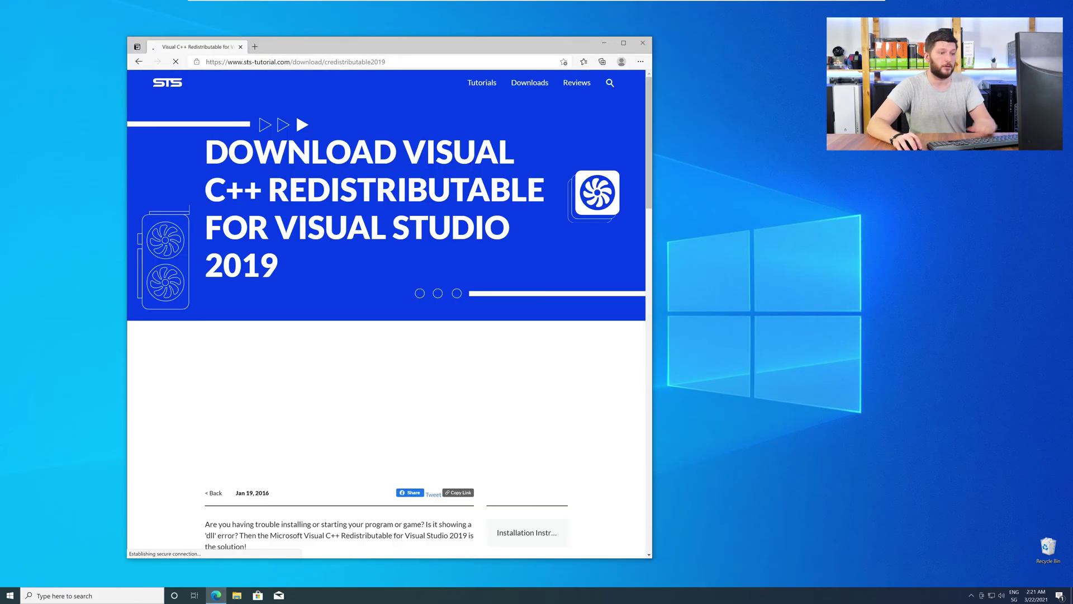
{"action": "scroll", "coordinate": [173, 289], "scroll_direction": "down", "scroll_amount": 5}
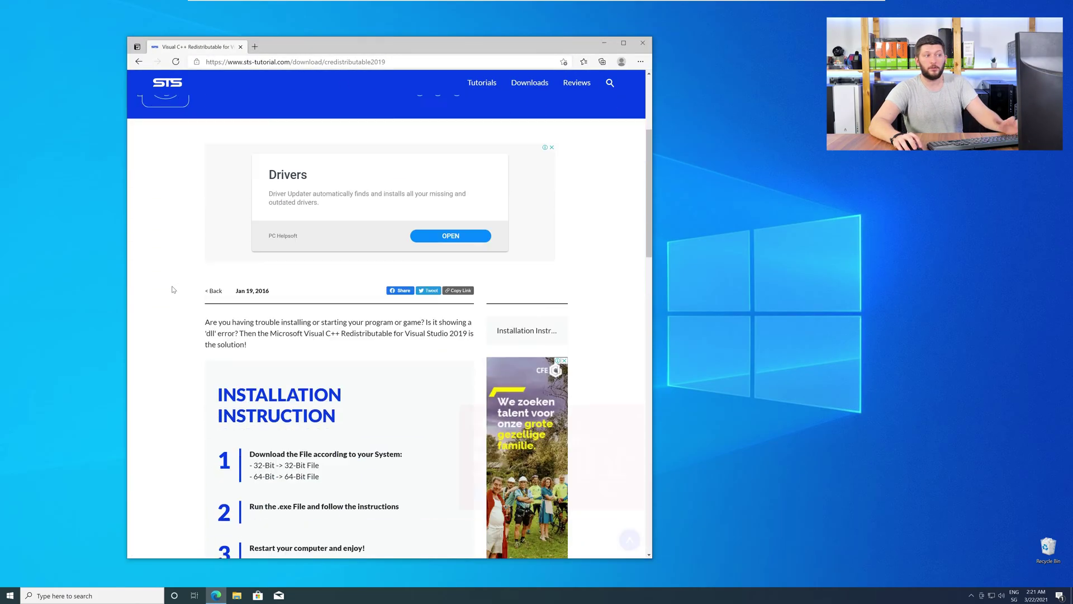
{"action": "scroll", "coordinate": [218, 293], "scroll_direction": "down", "scroll_amount": 5}
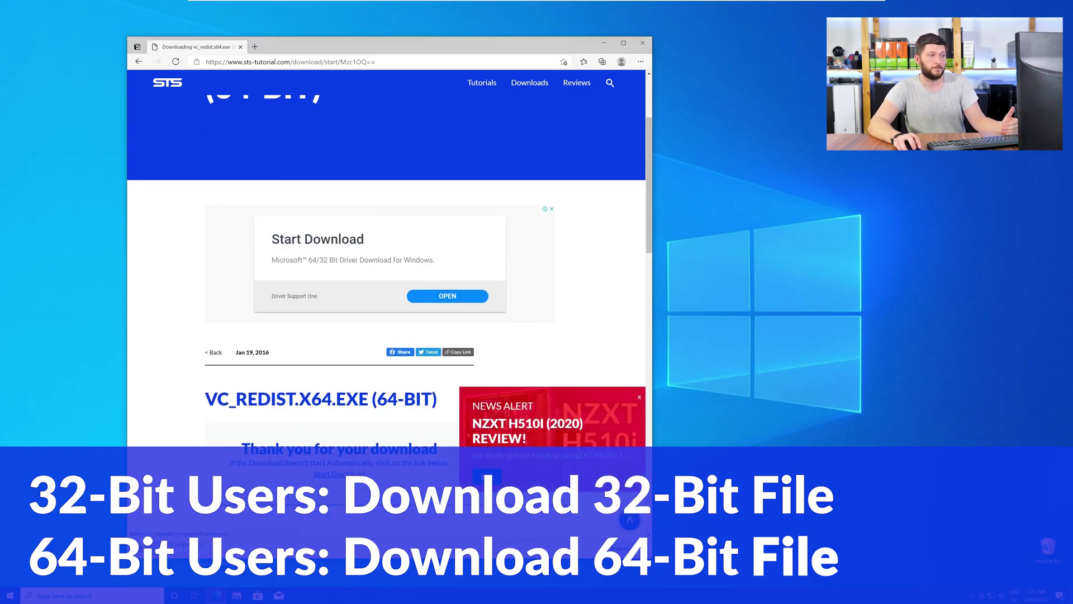
{"action": "left_click", "coordinate": [643, 45]}
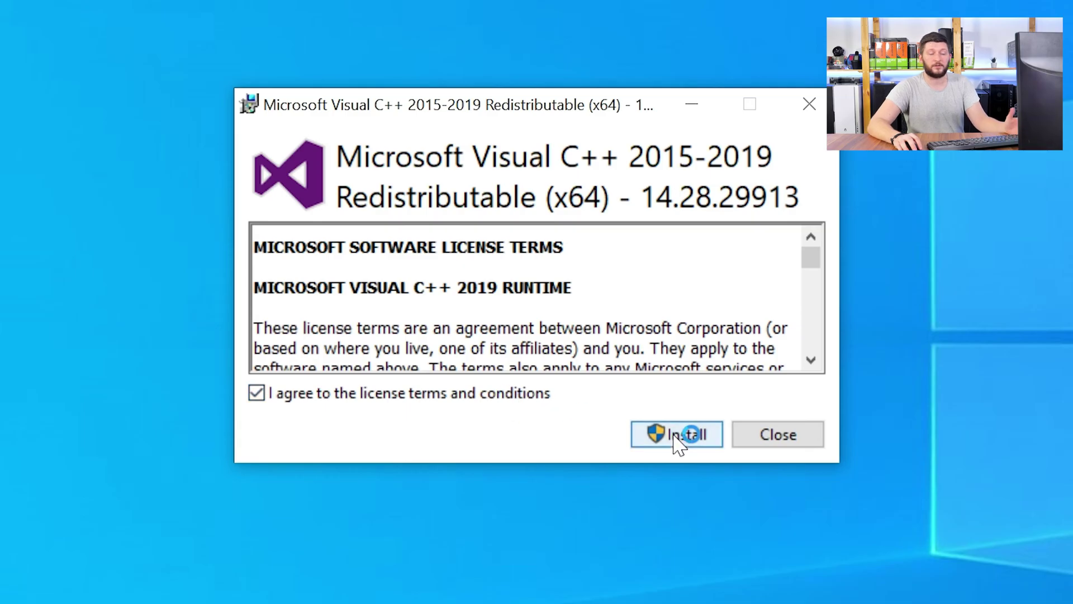
Install the Visual C++ 2015-2019 Redistributable (x64) with administrator approval and close the finished setup.
{"action": "left_click", "coordinate": [679, 435]}
{"action": "left_click", "coordinate": [478, 462]}
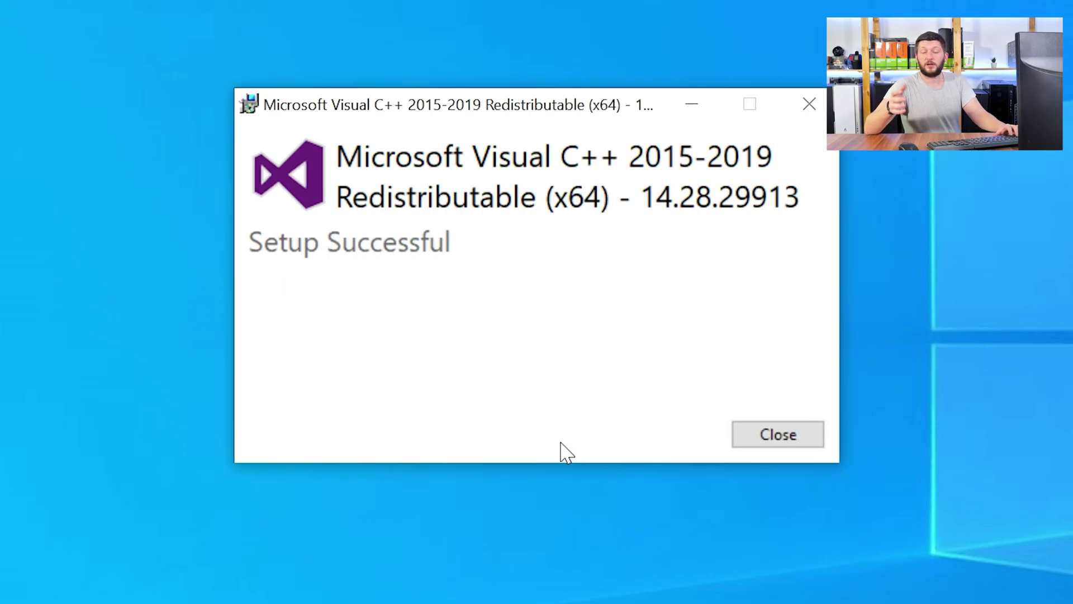
{"action": "left_click", "coordinate": [777, 435]}
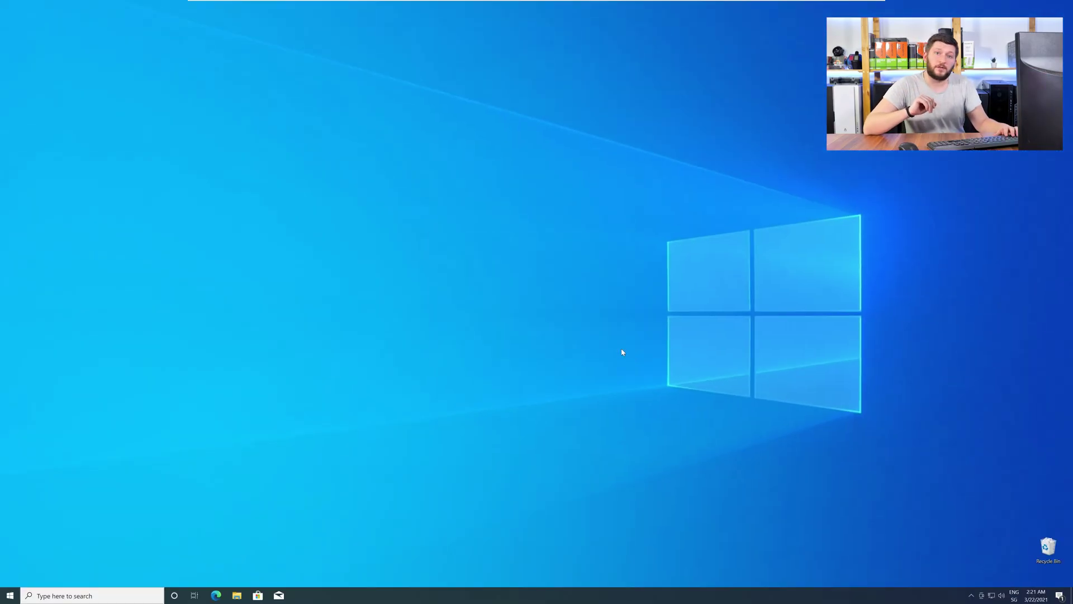